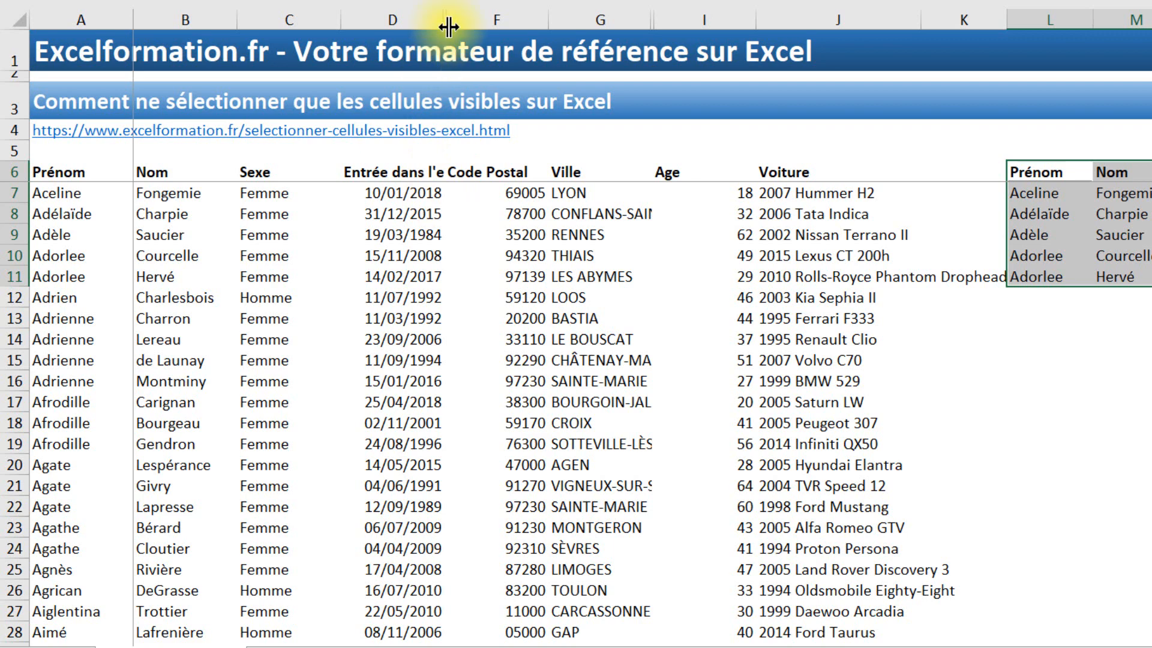
pyautogui.moveTo(108, 170)
pyautogui.mouseDown()
pyautogui.moveTo(452, 249)
pyautogui.moveTo(745, 249)
pyautogui.moveTo(797, 259)
pyautogui.moveTo(797, 270)
pyautogui.mouseUp()
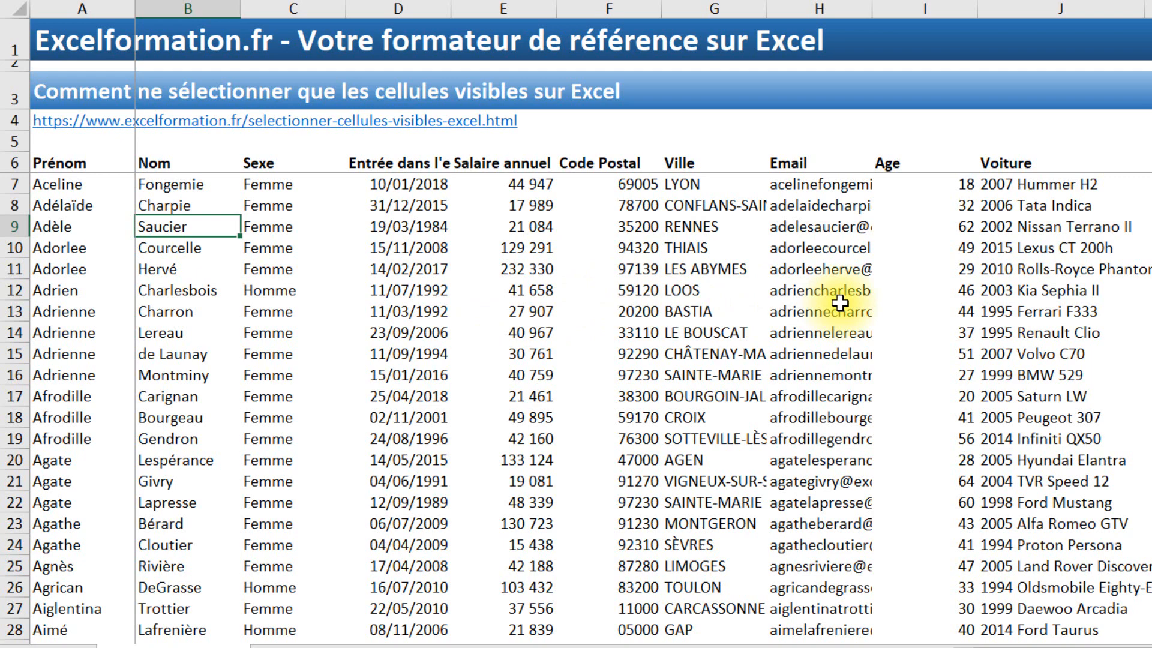
# Hide the Salaire annuel column (E) and the Email column (H).
pyautogui.click(504, 7)
pyautogui.rightClick(493, 8)
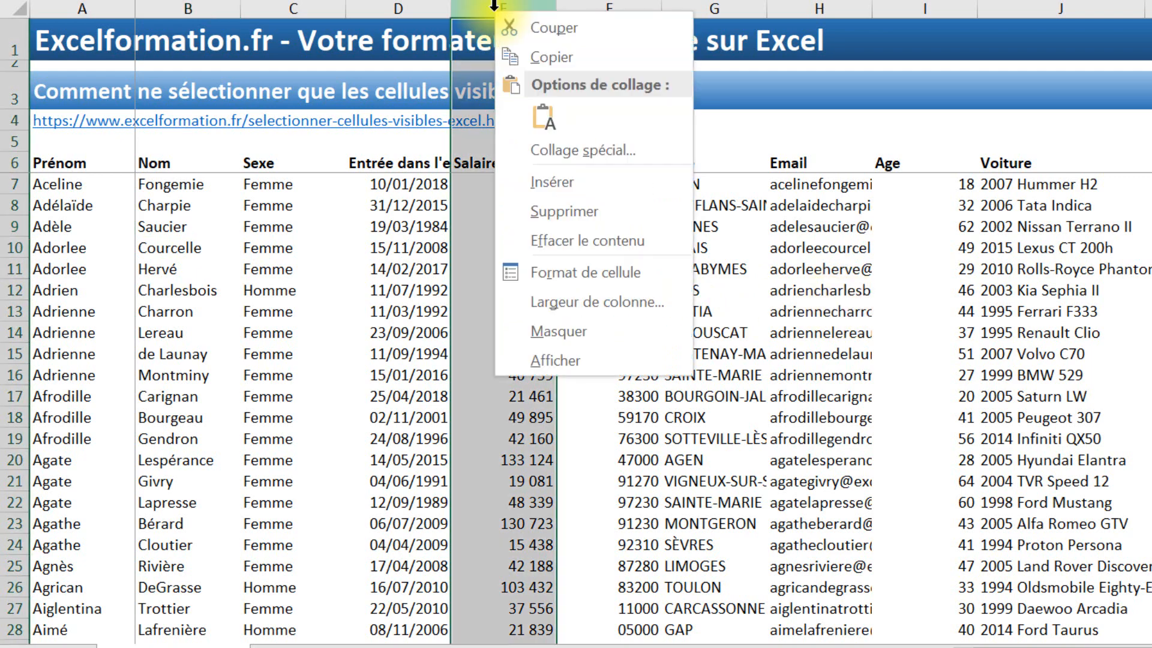
pyautogui.click(595, 333)
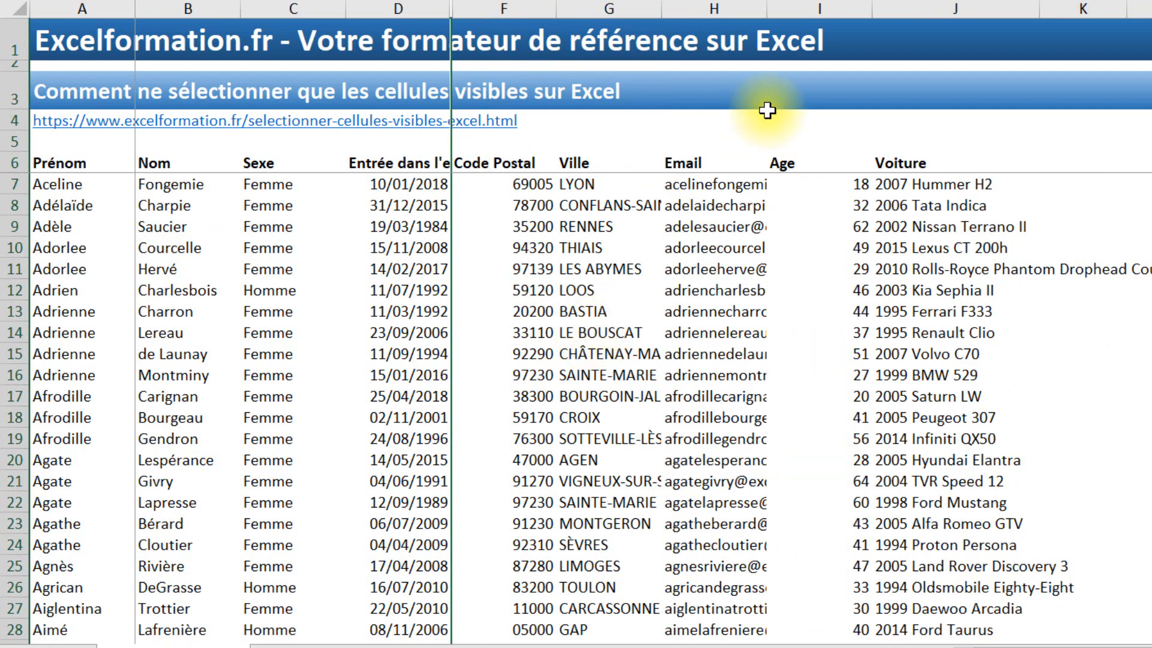
pyautogui.click(720, 8)
pyautogui.rightClick(721, 9)
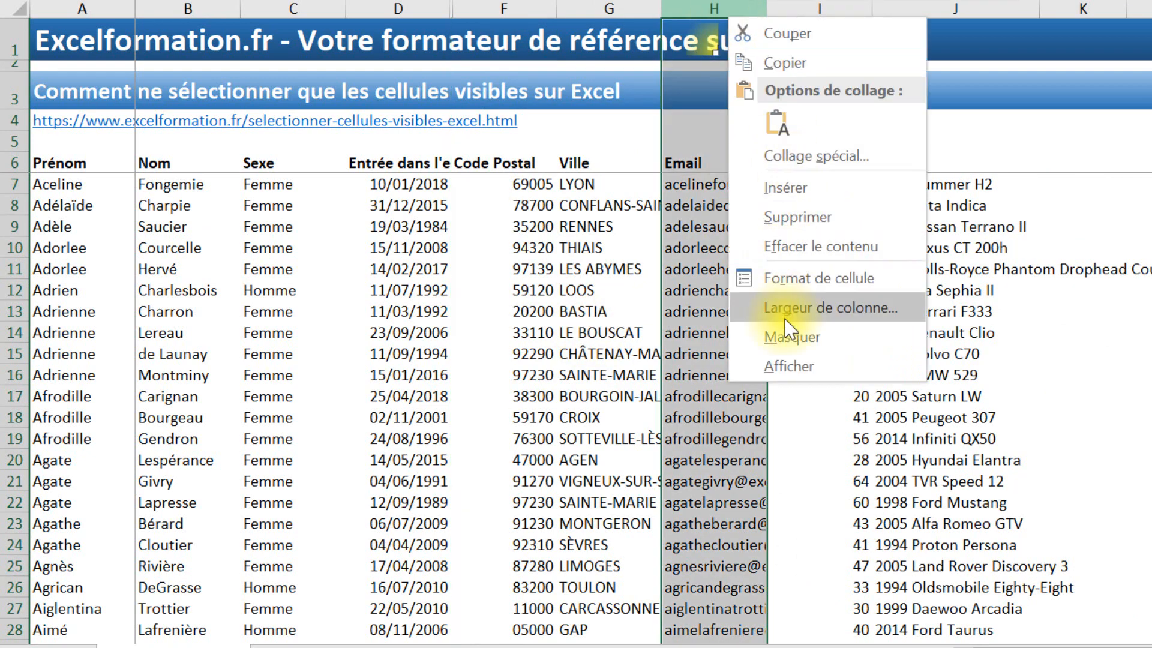
pyautogui.click(791, 336)
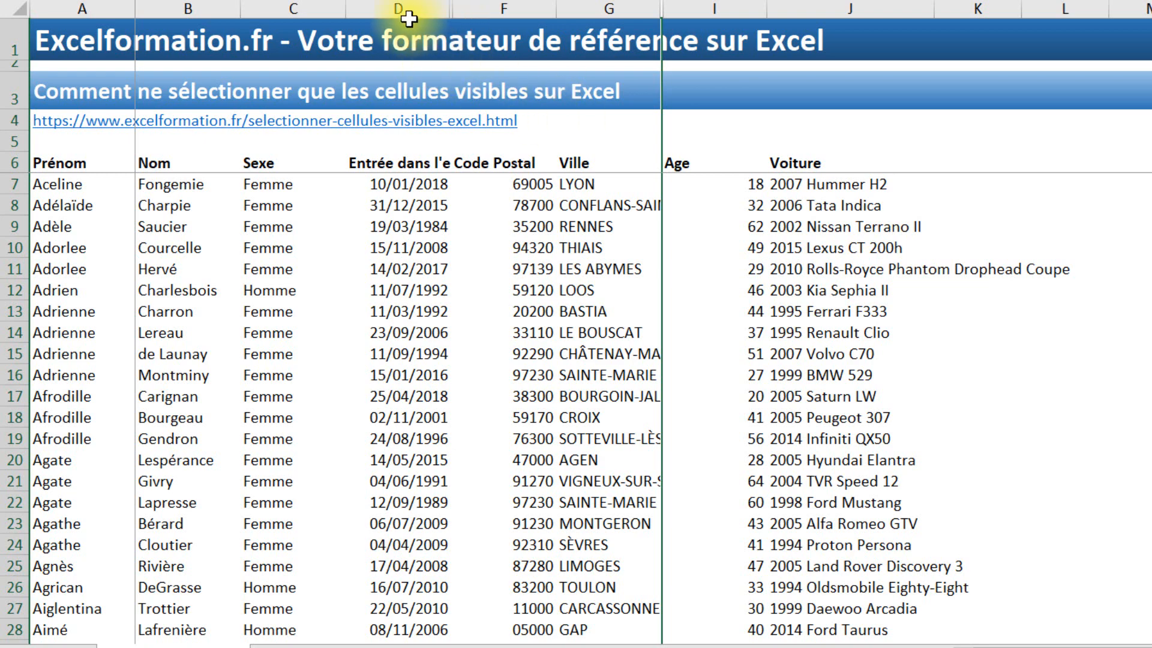
pyautogui.click(506, 7)
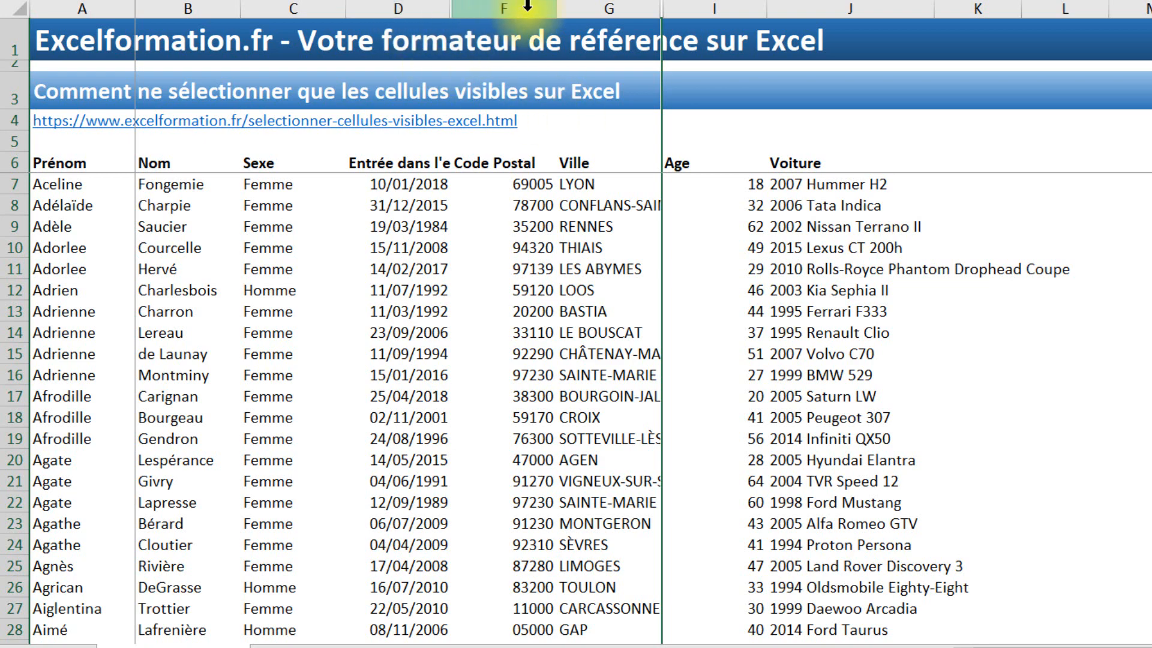
pyautogui.click(708, 7)
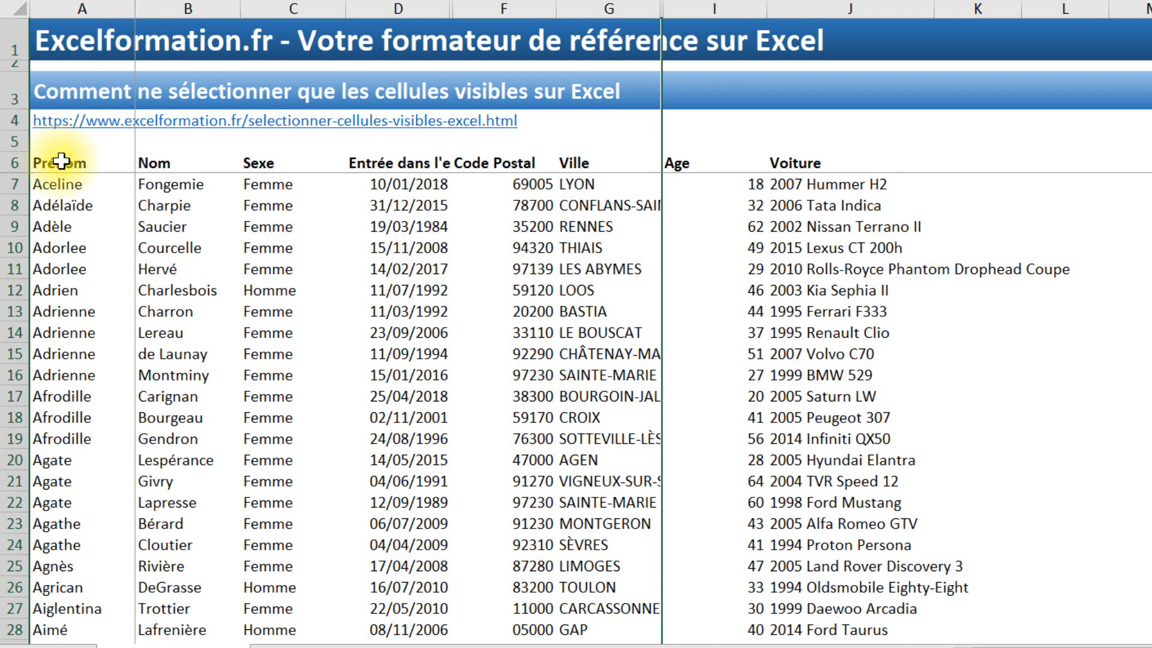
# Copy the range A6:J11 directly, paste it at L6 and check the pasted headers for the hidden columns.
pyautogui.moveTo(61, 161); pyautogui.dragTo(846, 274)
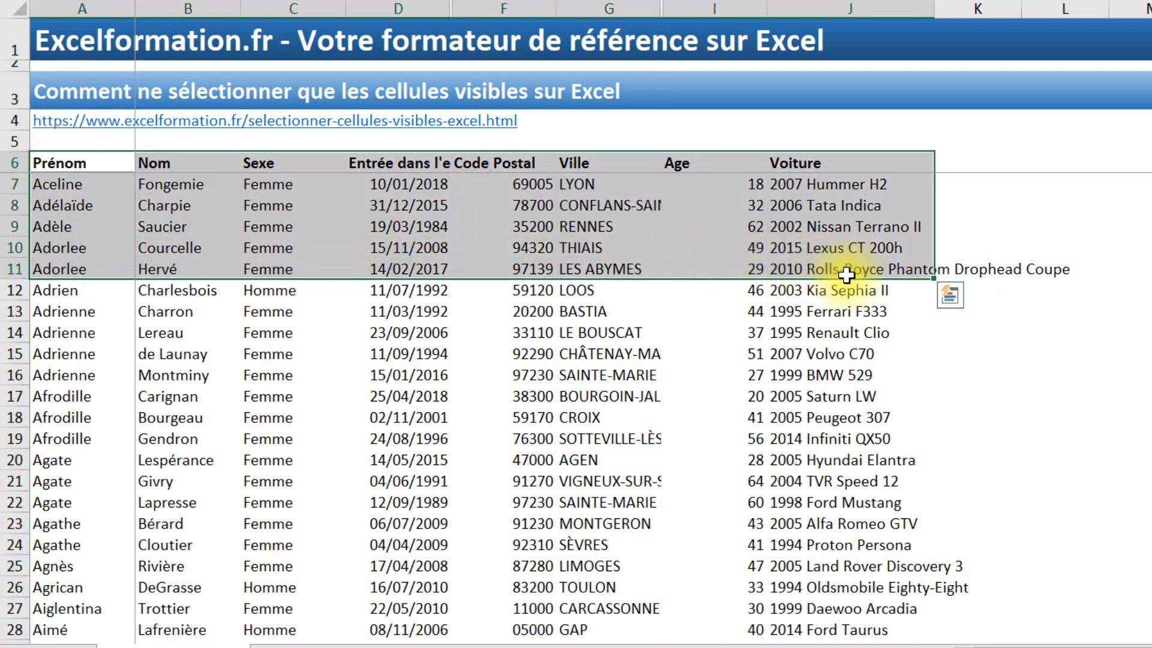
pyautogui.hotkey('ctrl', 'c')
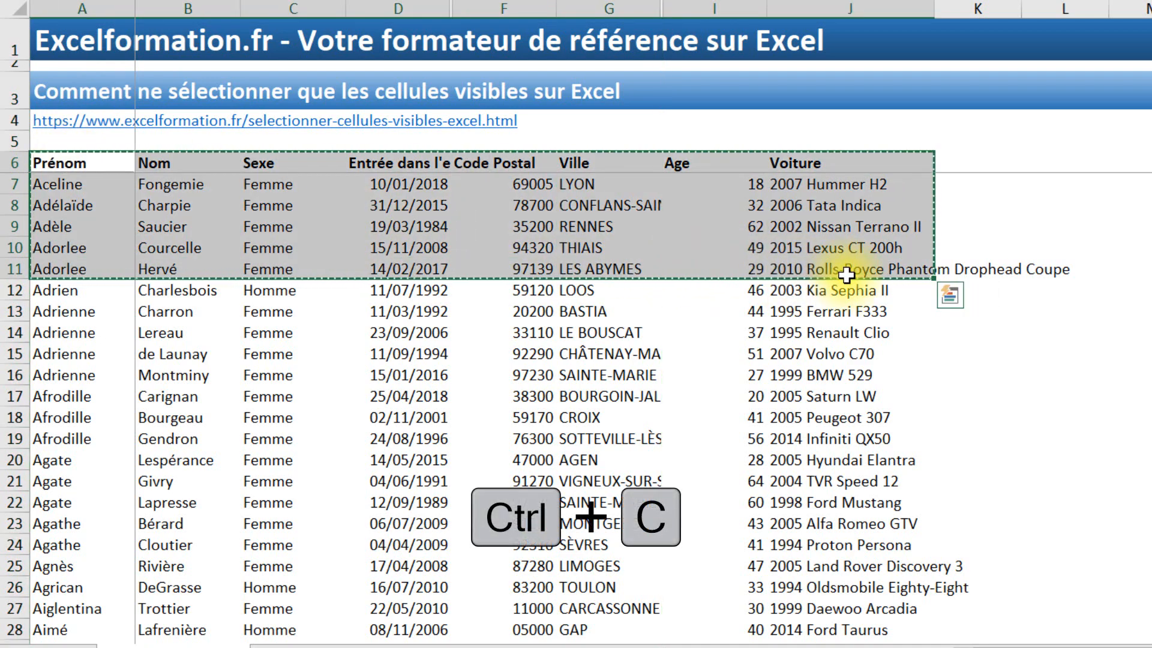
pyautogui.click(1084, 162)
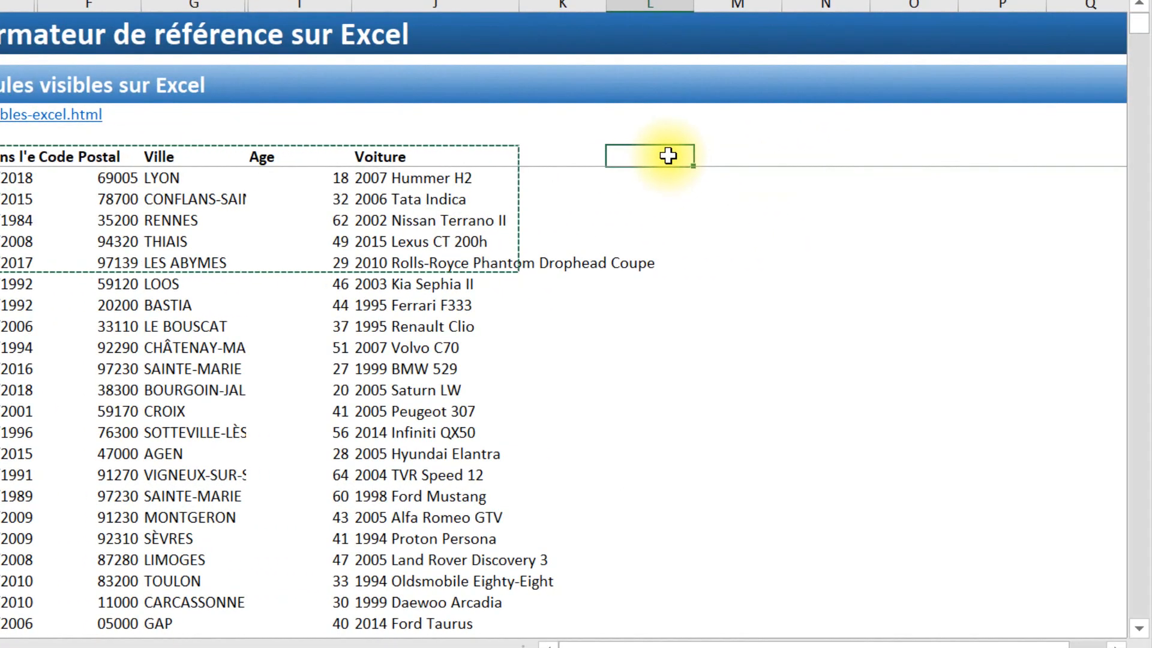
pyautogui.hotkey('ctrl', 'v')
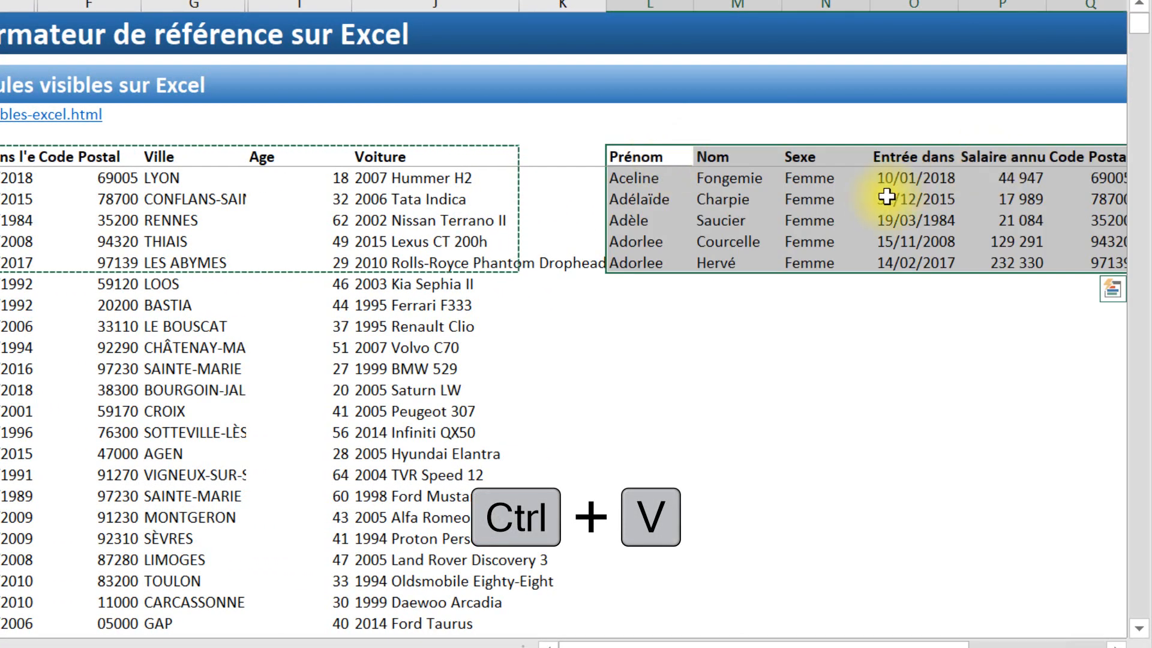
pyautogui.click(1006, 160)
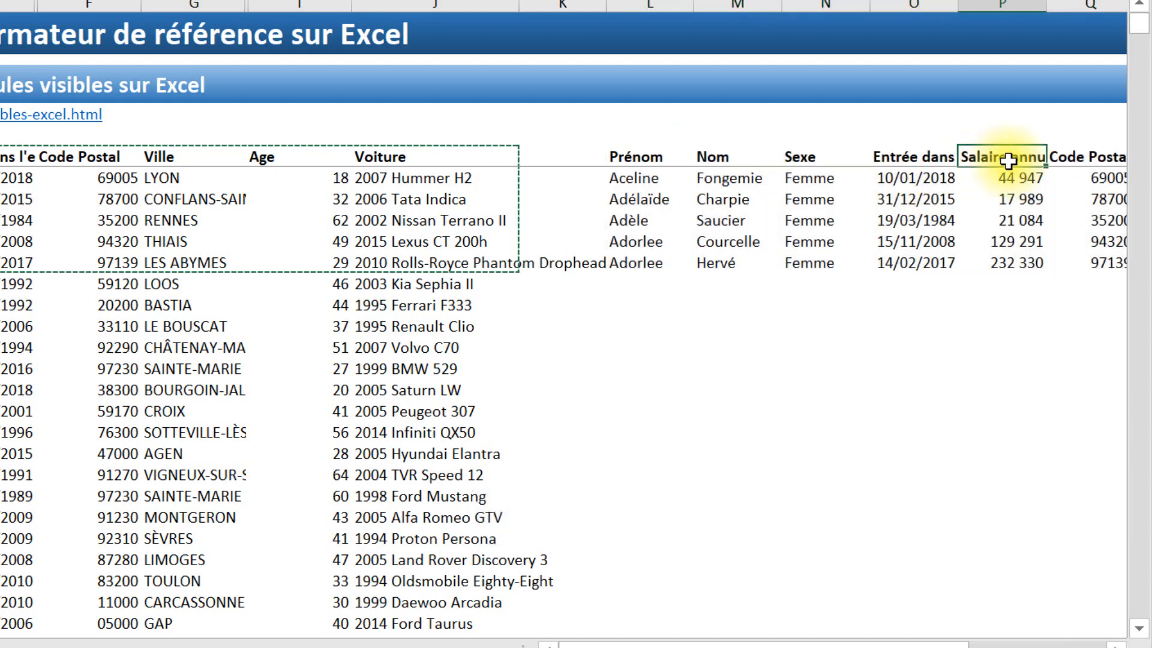
pyautogui.press('Right')
pyautogui.press('Right')
pyautogui.press('Right')
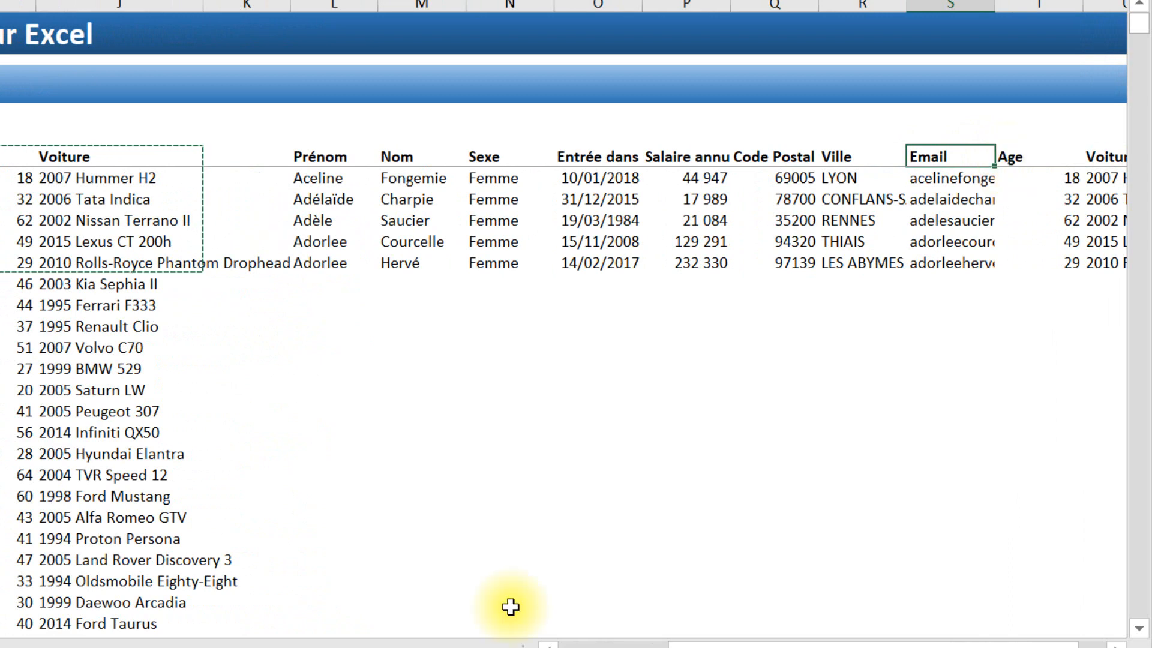
# Undo the paste at L6 and return to cell A6.
pyautogui.hotkey('ctrl', 'z')
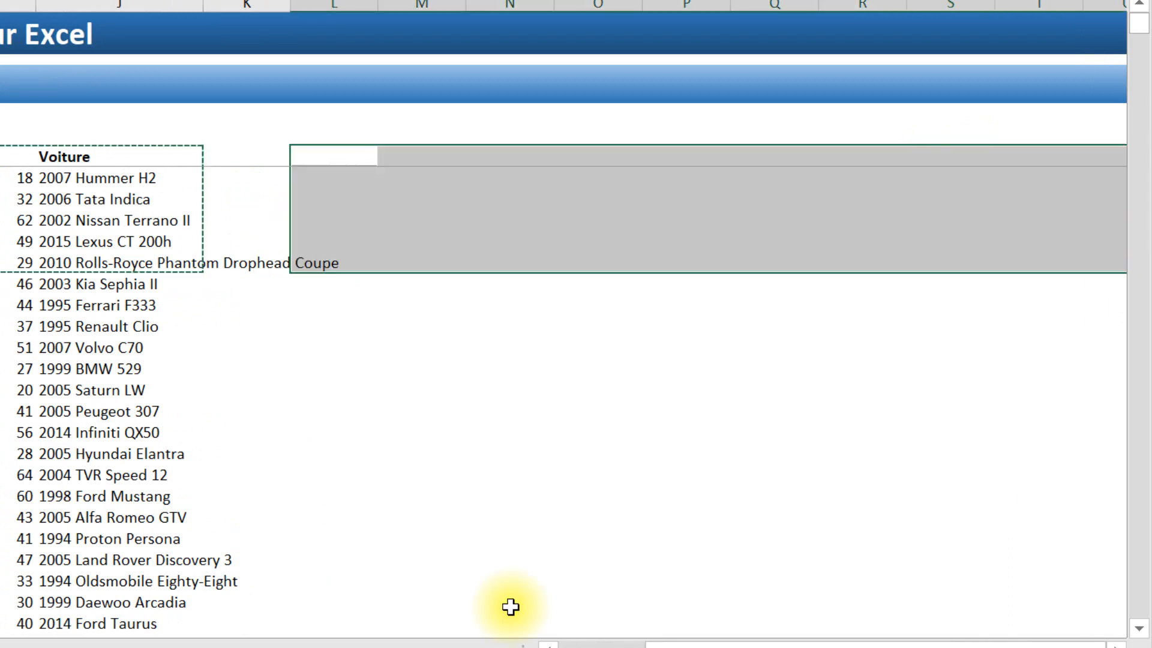
pyautogui.press('Left')
pyautogui.hotkey('ctrl', 'Left')
pyautogui.hotkey('ctrl', 'Left')
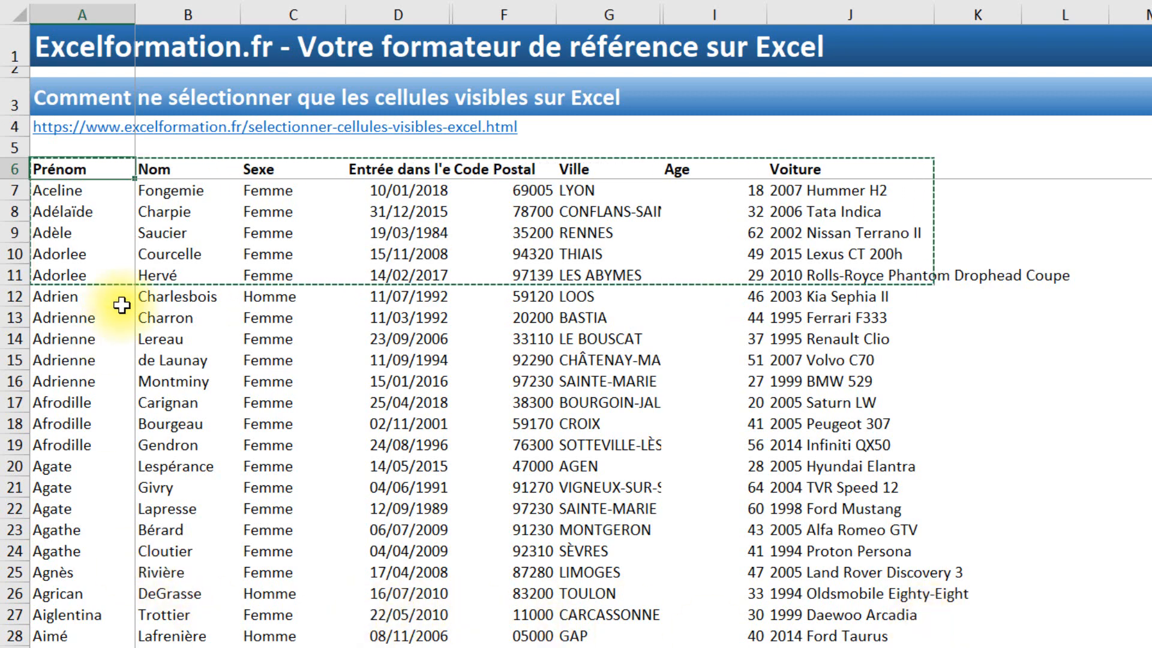
# Select the range A6:J11 and restrict the selection to visible cells only (Cellules visibles seulement).
pyautogui.moveTo(69, 168); pyautogui.dragTo(951, 270)
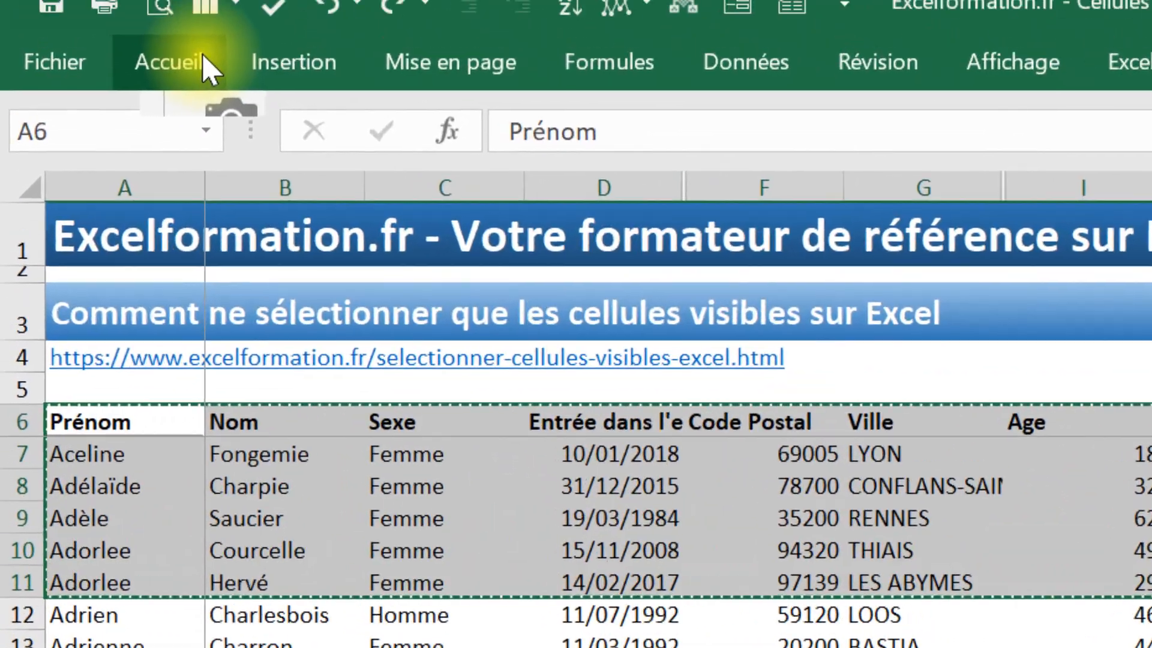
pyautogui.click(198, 62)
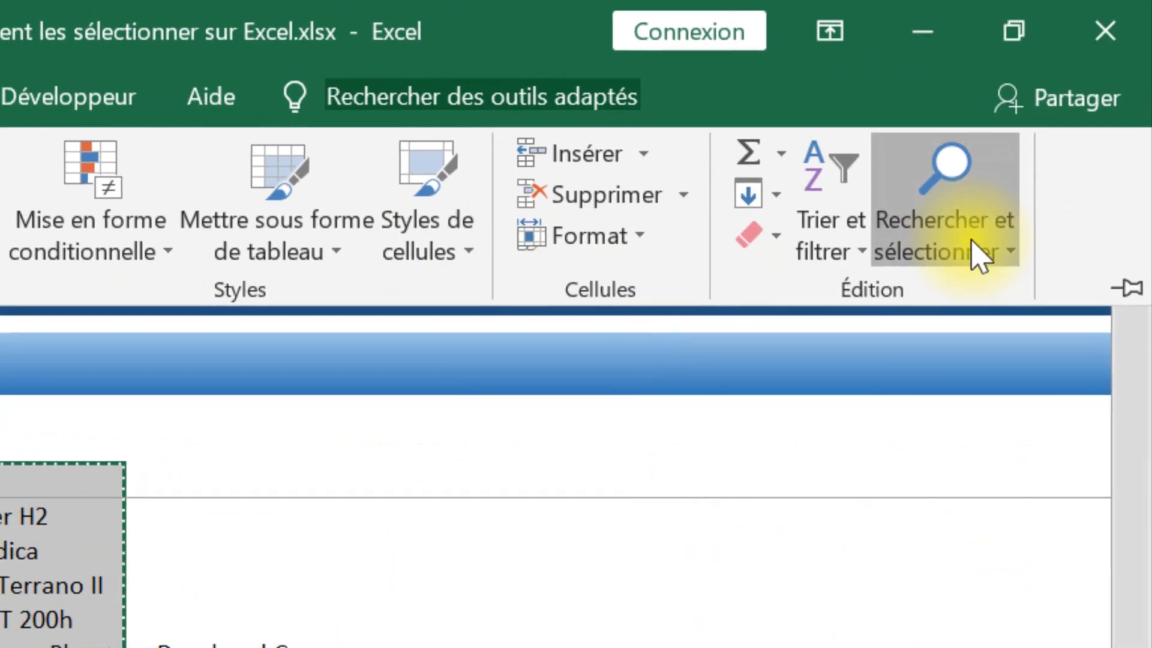
pyautogui.click(972, 263)
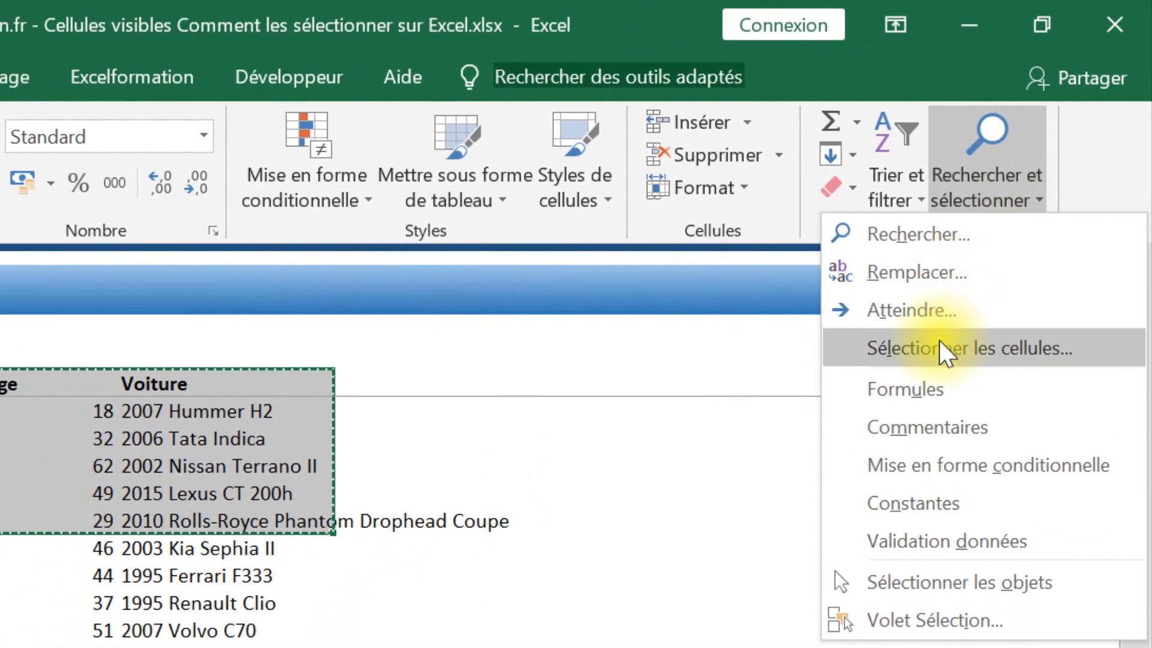
pyautogui.click(939, 345)
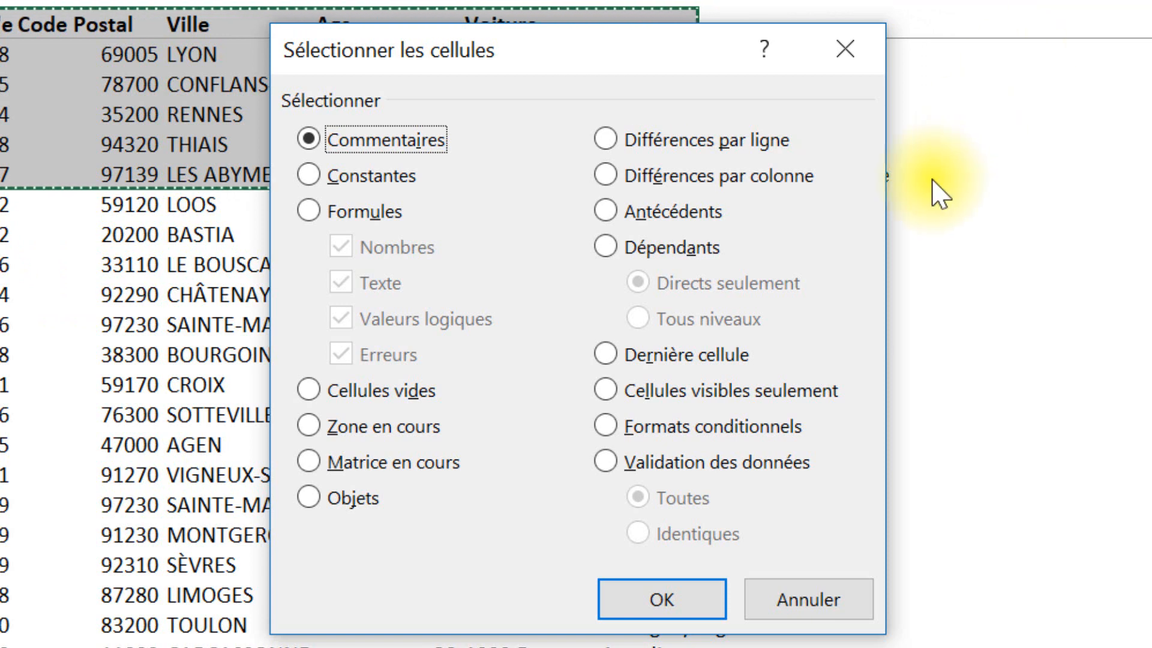
pyautogui.click(614, 387)
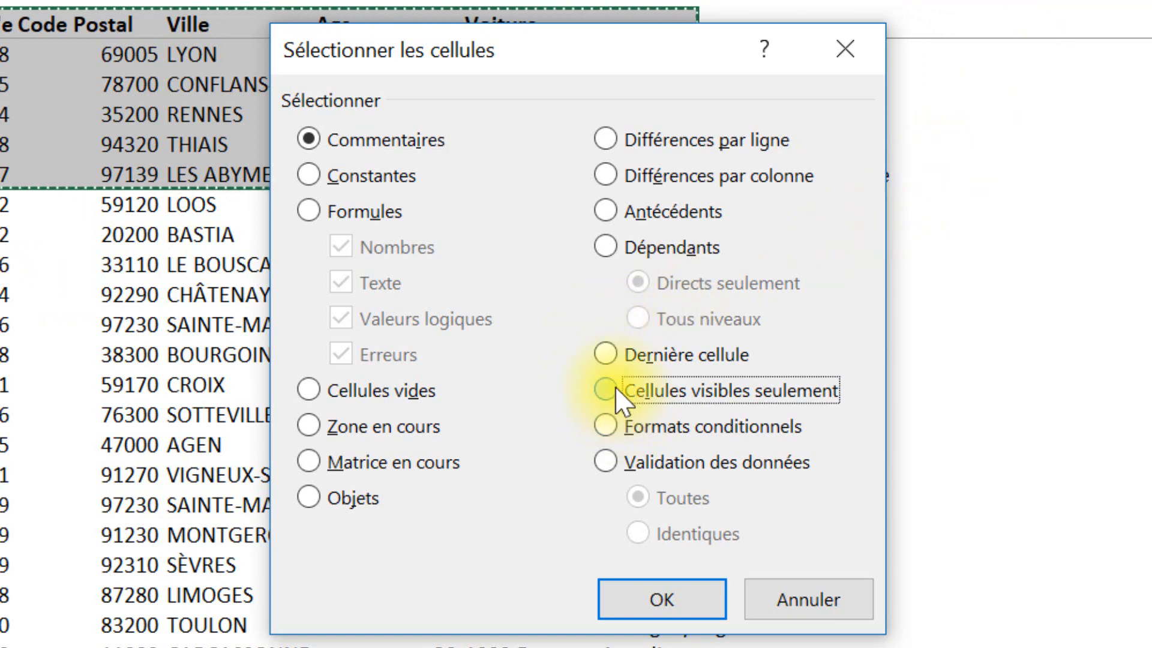
pyautogui.click(660, 600)
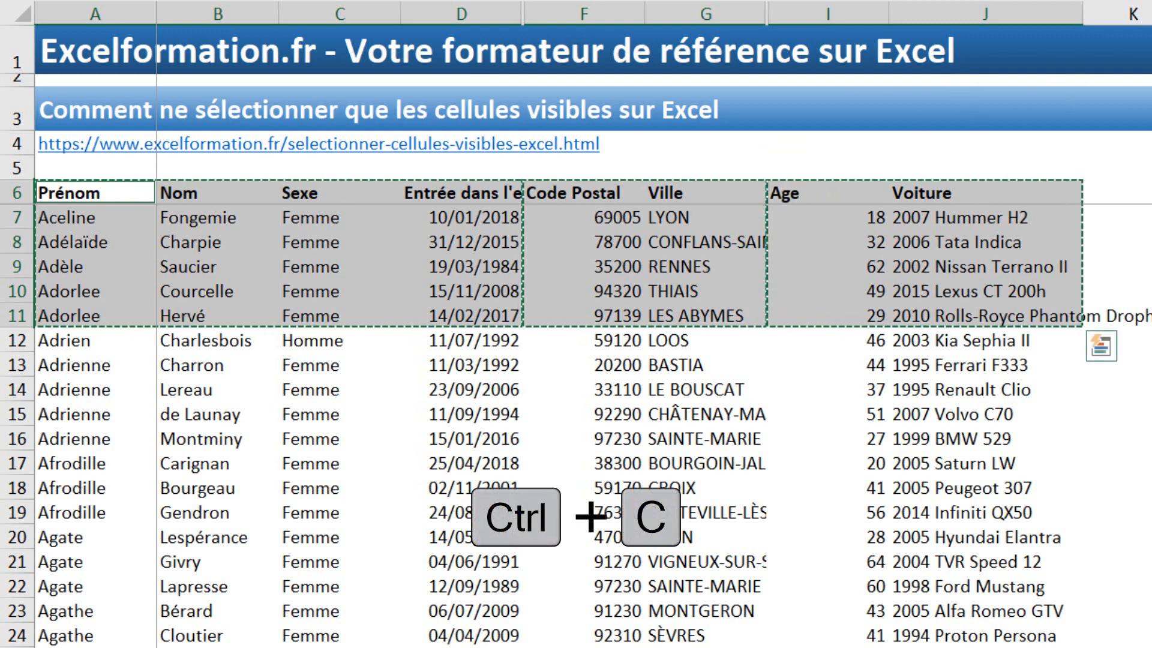
# Copy the selected visible cells of A6:J11 and paste them at L6.
pyautogui.click(1110, 196)
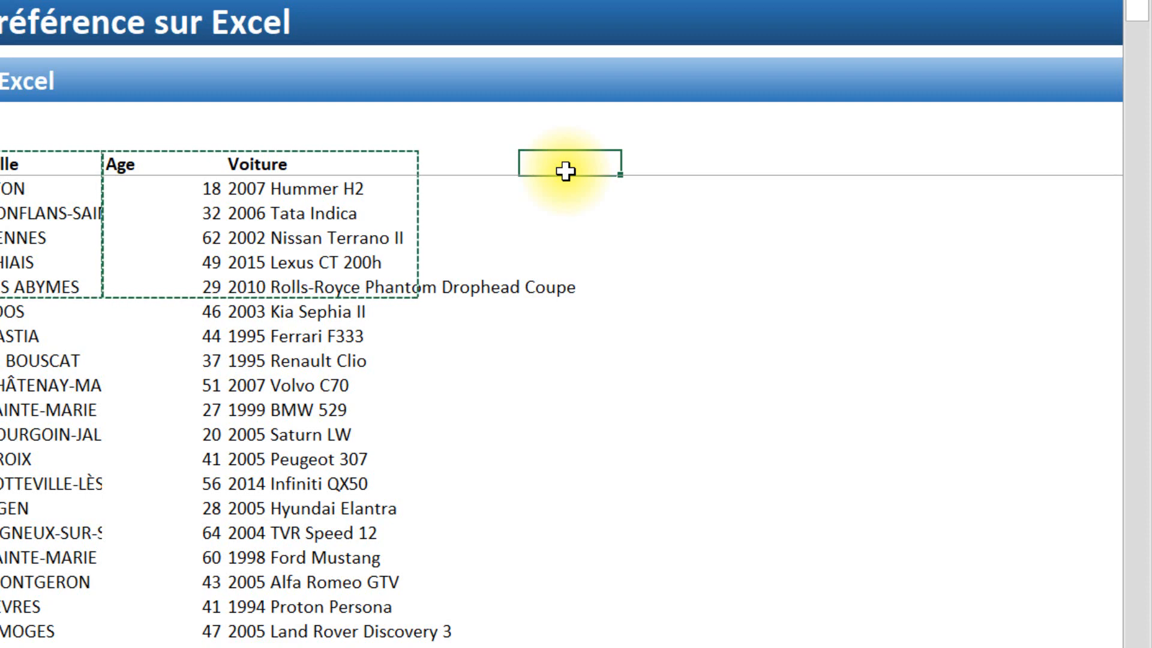
pyautogui.hotkey('ctrl', 'v')
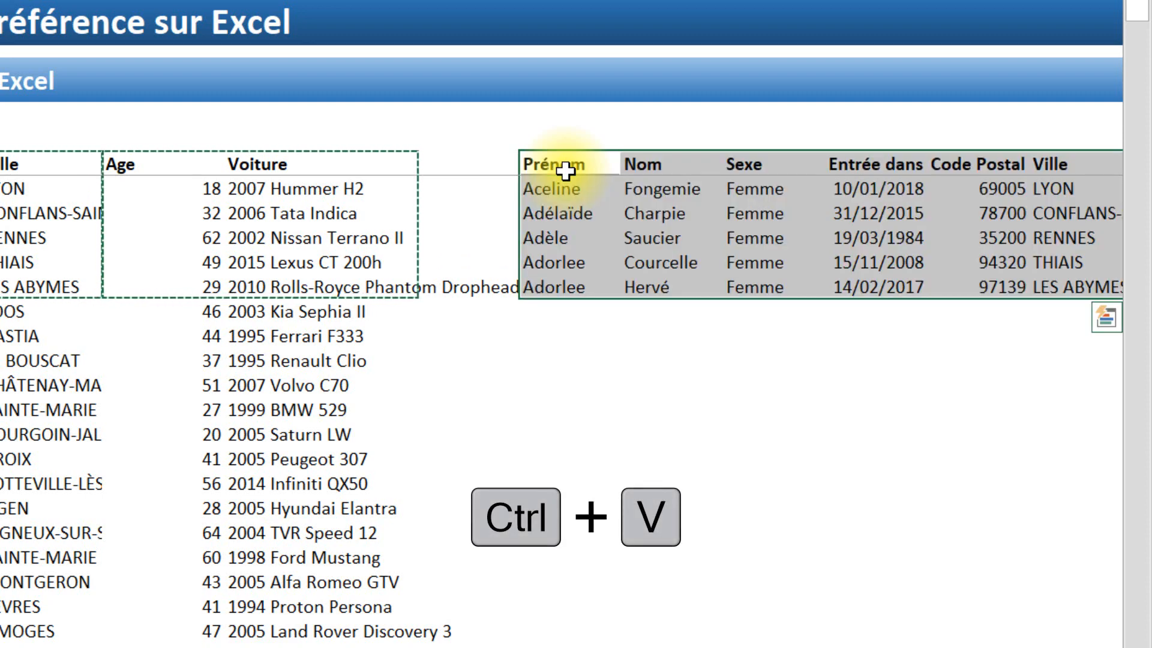
# Examine the headers of the pasted table cell by cell, from Prénom to the empty cell past Voiture.
pyautogui.click(565, 171)
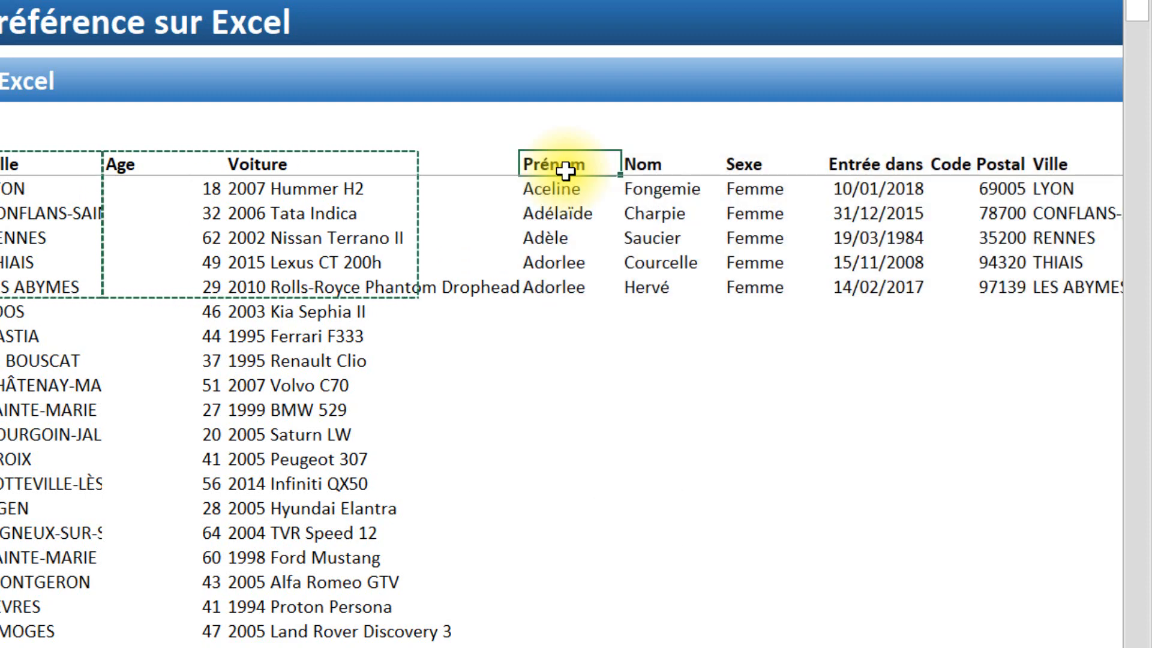
pyautogui.press('Right')
pyautogui.press('Right')
pyautogui.press('Right')
pyautogui.press('Right')
pyautogui.press('Right')
pyautogui.press('Right')
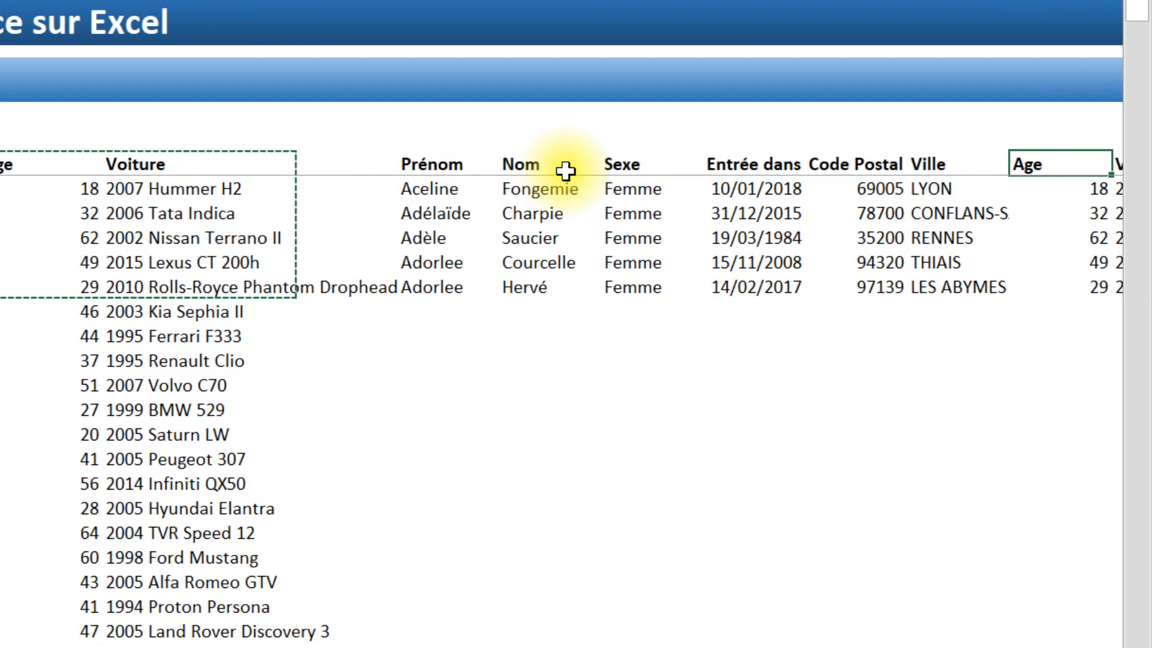
pyautogui.press('Right')
pyautogui.press('Right')
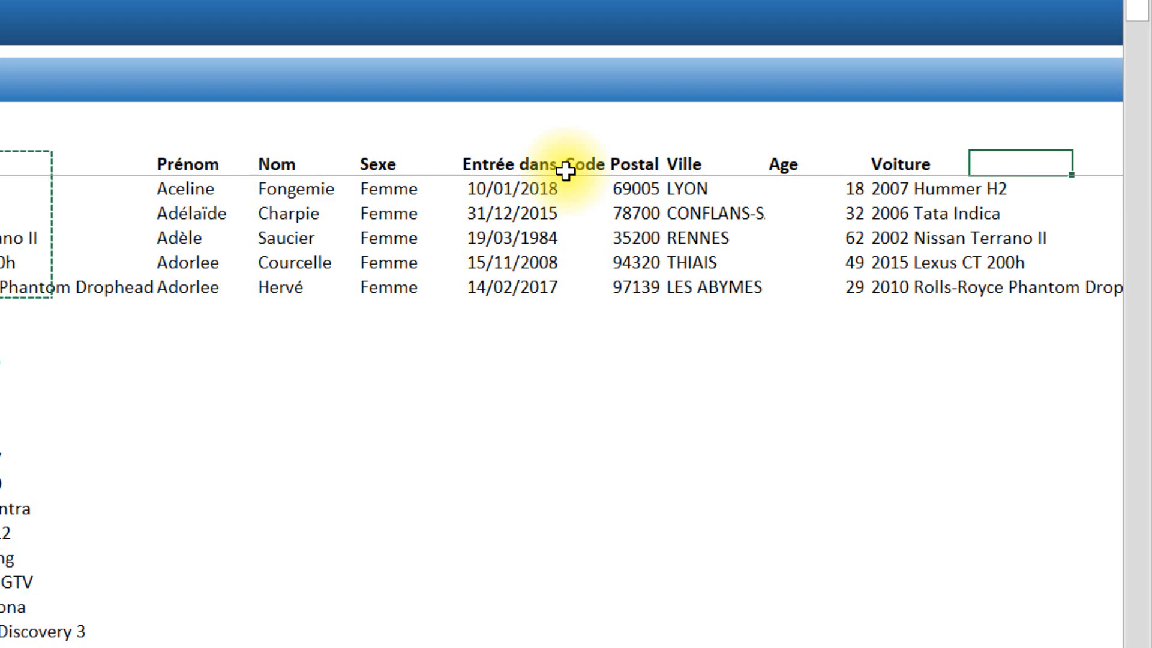
# View the Sélectionner les cellules options reached from the Atteindre dialog, closing them without applying a choice.
pyautogui.press('F5')
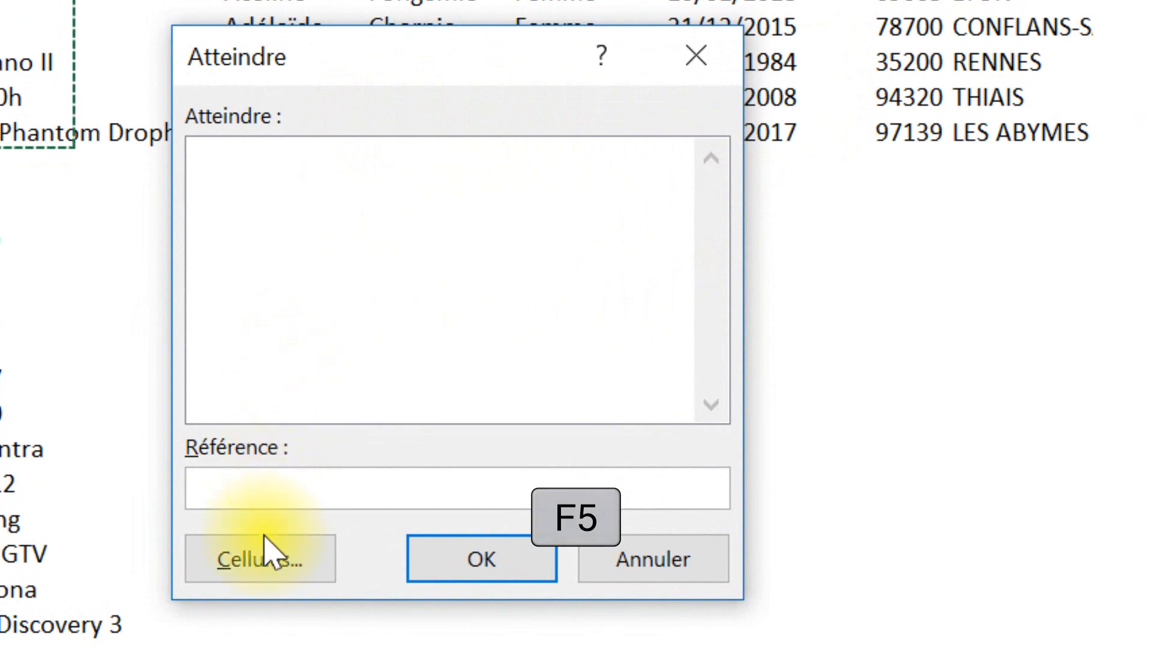
pyautogui.click(275, 572)
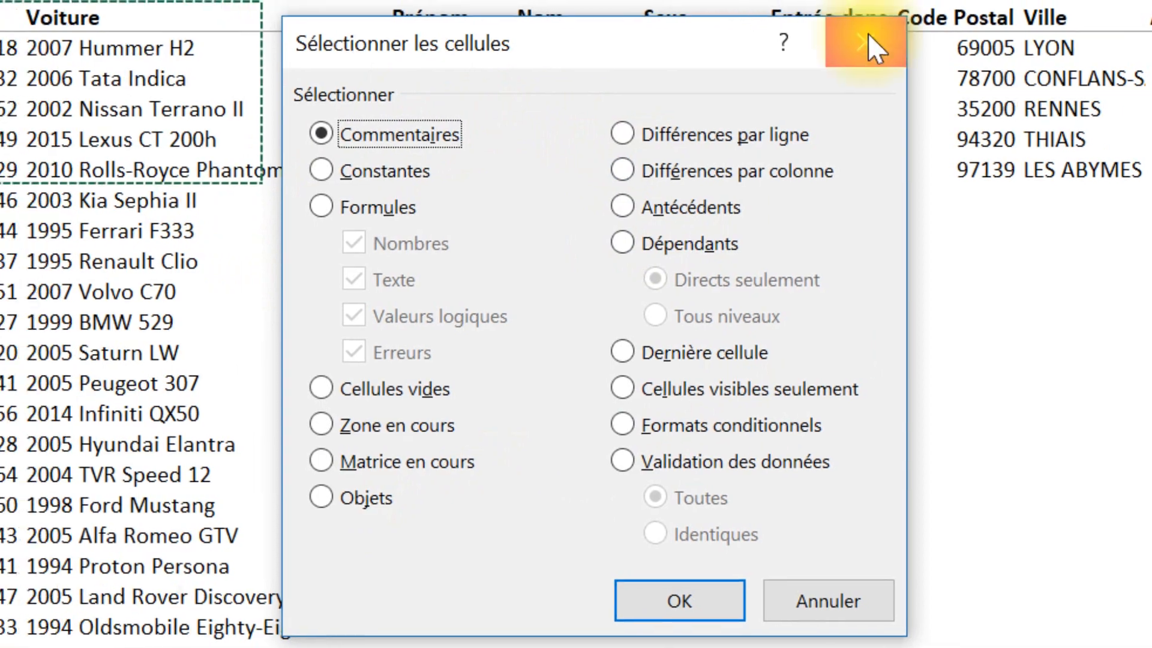
pyautogui.click(788, 37)
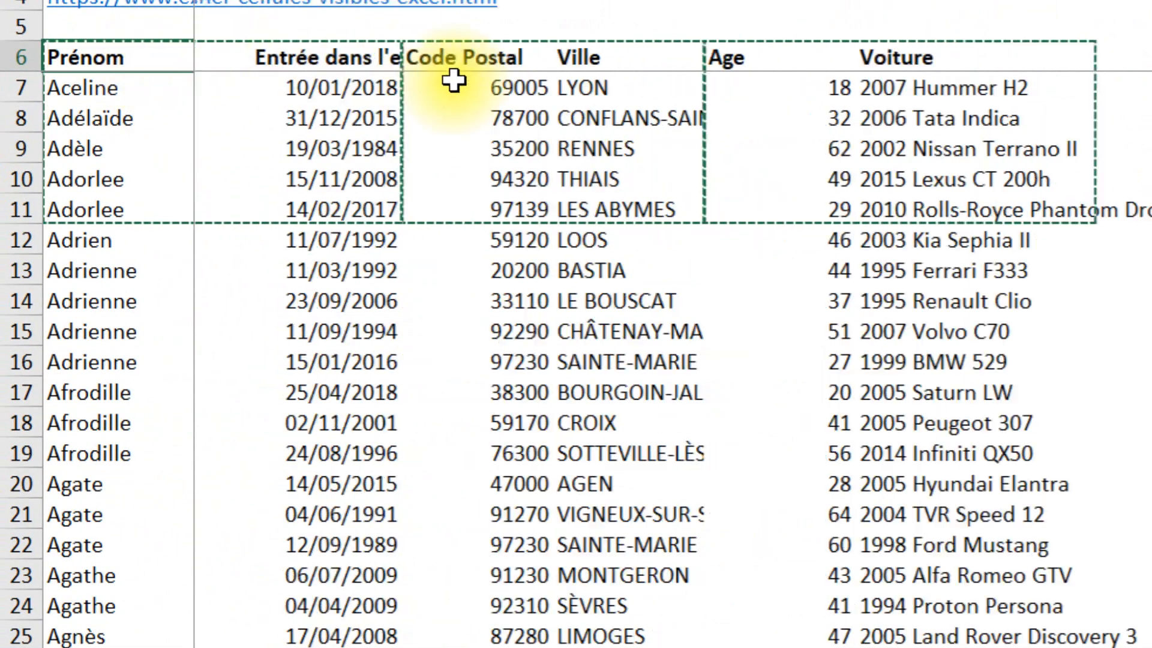
# Select the range A6:J11 again and reduce the selection directly to its visible cells, without a dialog.
pyautogui.moveTo(452, 77); pyautogui.dragTo(1151, 193)
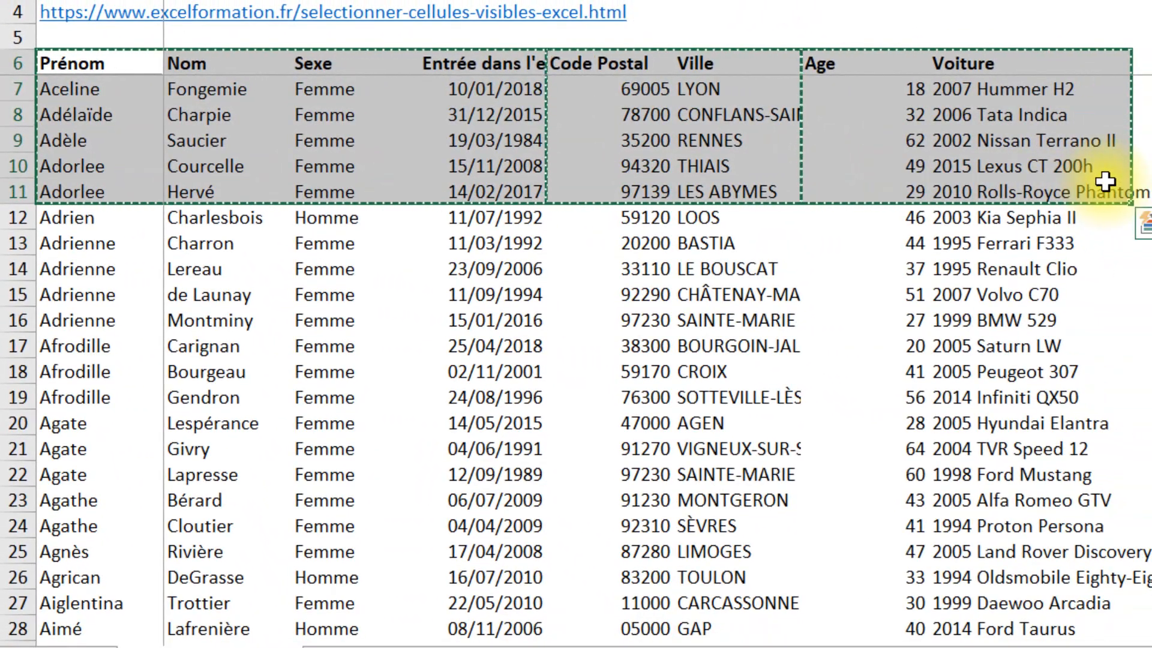
pyautogui.hotkey('alt', ';')
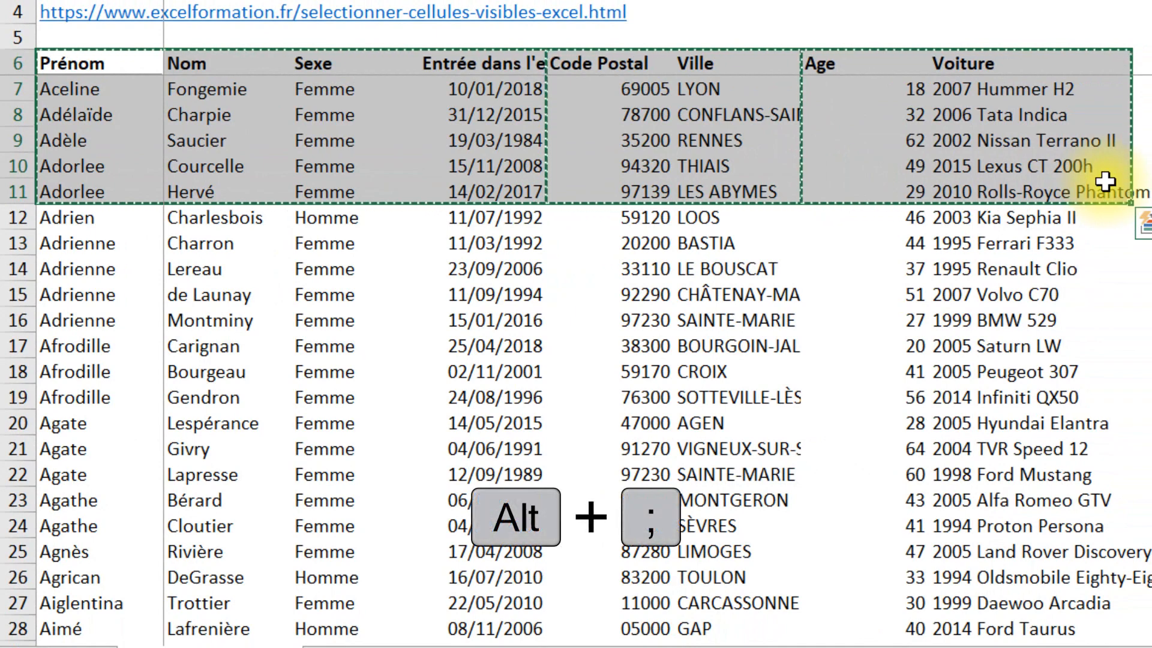